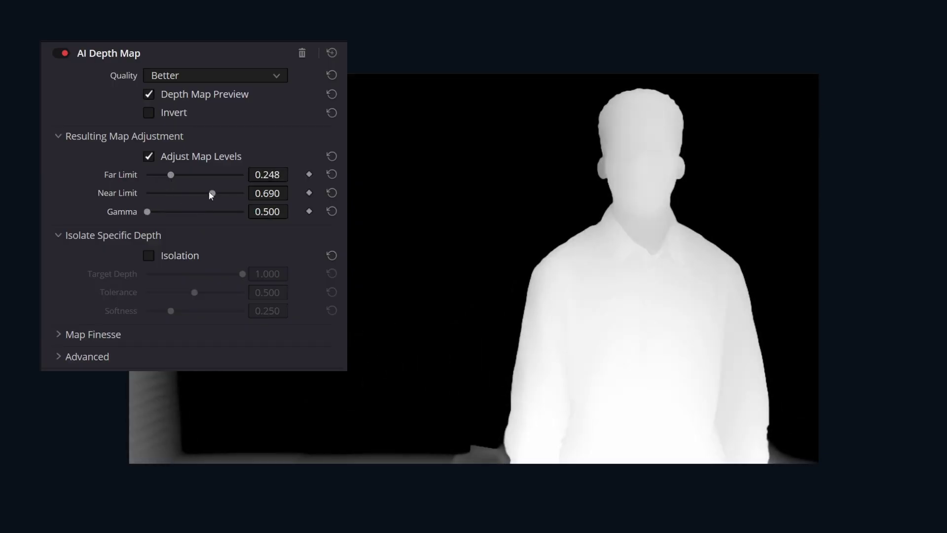
Step: Set the depth map's Far Limit to 0.333 and Near Limit to 0.442, then turn off Depth Map Preview
drag(171, 175, 179, 174)
click(167, 97)
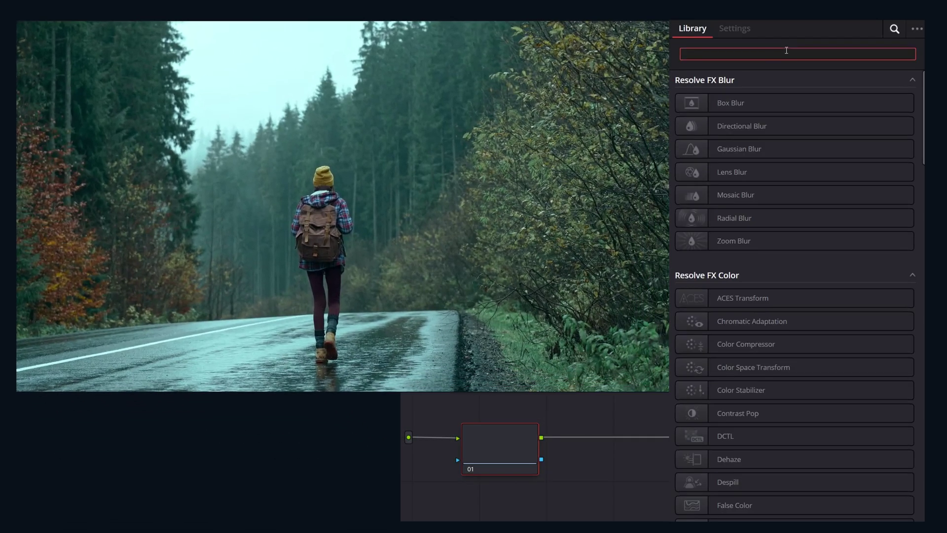
Step: Search 'dep' in the Effects Library and drop the Depth Map effect onto node 01
text(dep)
drag(735, 103, 500, 444)
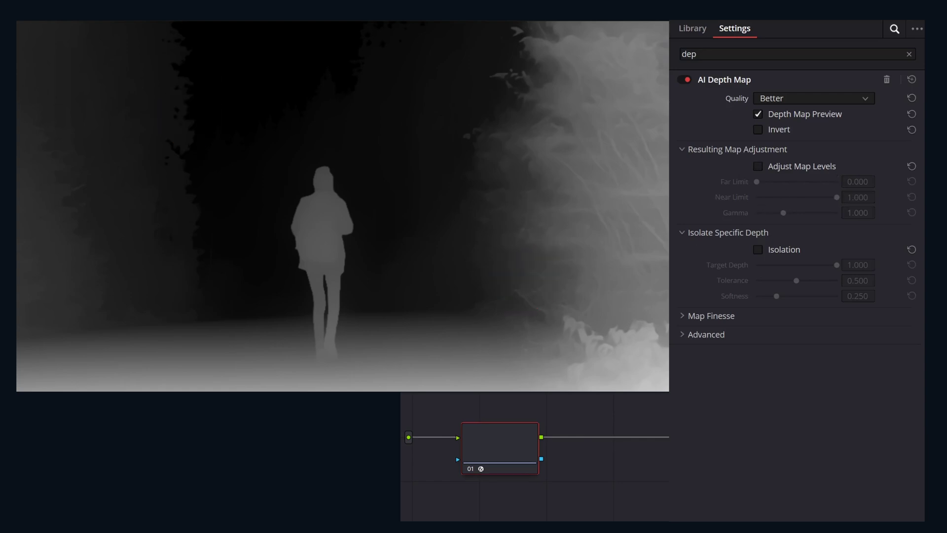
Step: Enable map levels with Far 0.078, Near 0.388 and Gamma 0.791, and invert the depth map
click(774, 168)
mouse_move(762, 184)
mouse_down()
mouse_move(753, 183)
mouse_move(770, 186)
mouse_up()
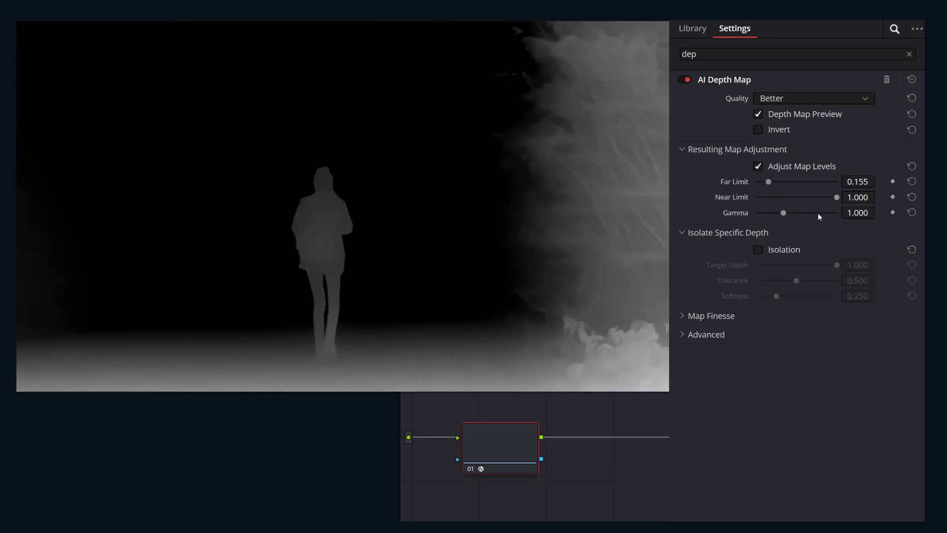
drag(836, 196, 764, 181)
click(775, 130)
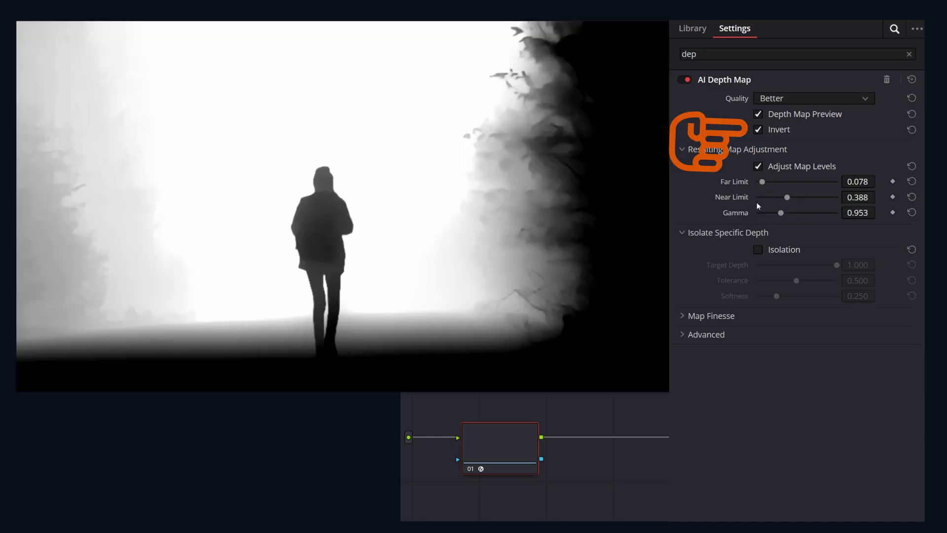
drag(781, 213, 772, 215)
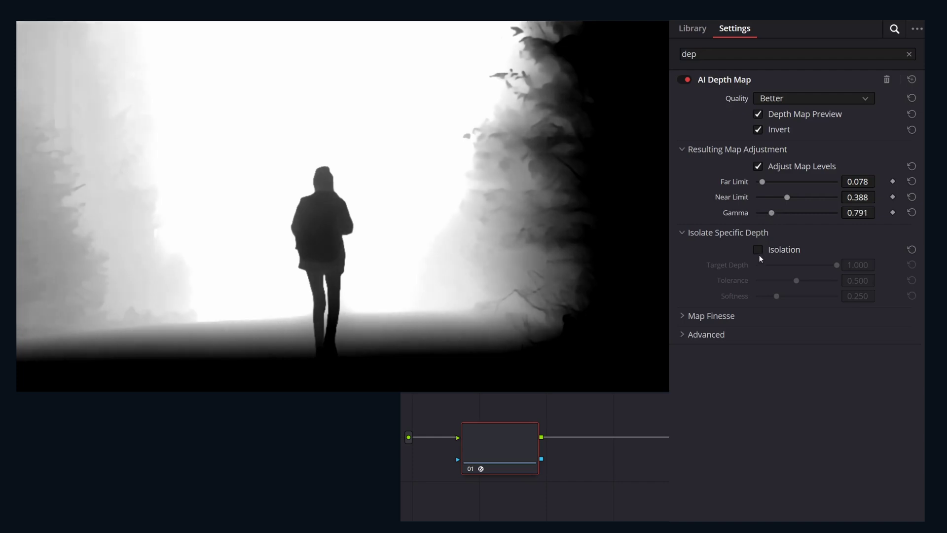
Step: Enable Isolation with Softness 0.775 and Tolerance 0.620, and set Near Limit 0.124, Far Limit 0.000
click(772, 251)
drag(777, 297, 819, 300)
drag(787, 197, 767, 200)
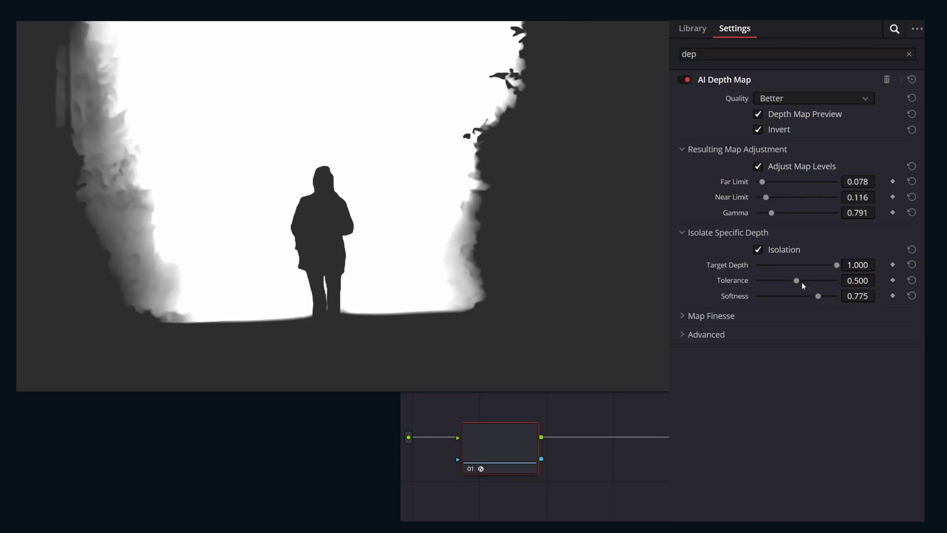
mouse_move(803, 285)
mouse_down()
mouse_move(814, 280)
mouse_move(802, 281)
mouse_up()
drag(762, 186, 770, 219)
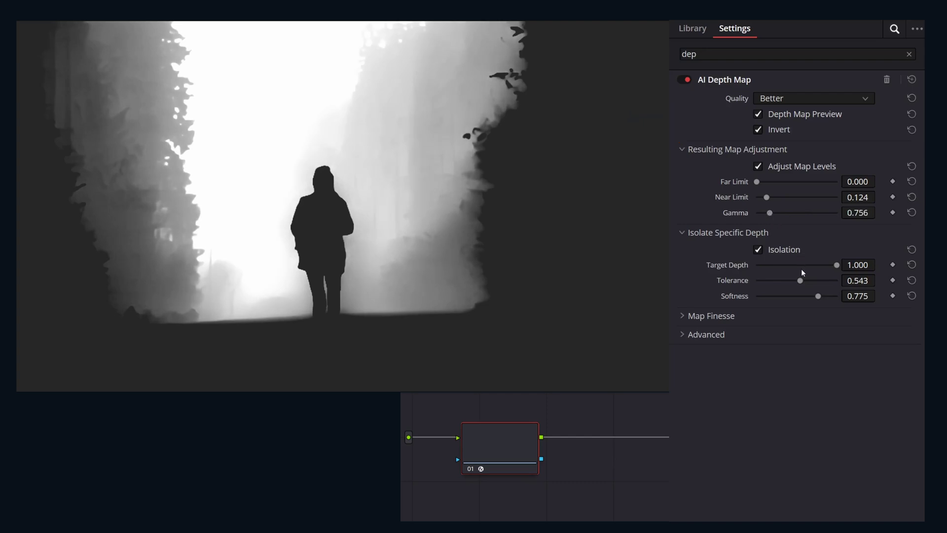
drag(801, 281, 806, 281)
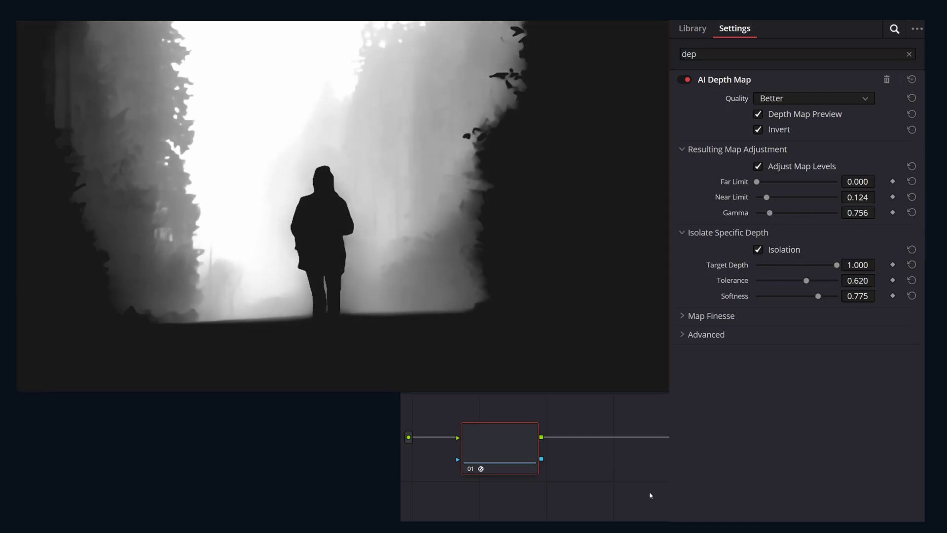
drag(506, 442, 511, 442)
Step: With the depth preview off, pull curve highlights down and lift shadows for a faded look
click(790, 114)
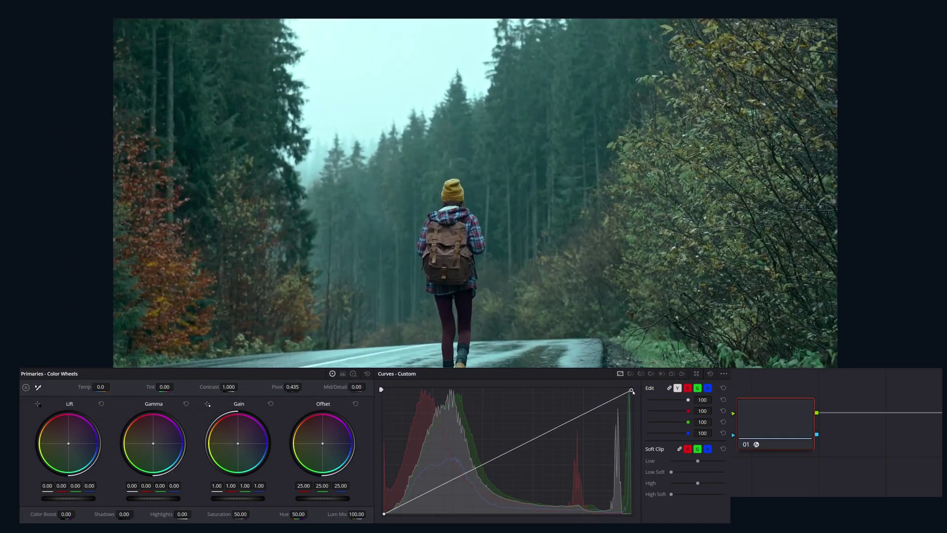
drag(631, 391, 631, 426)
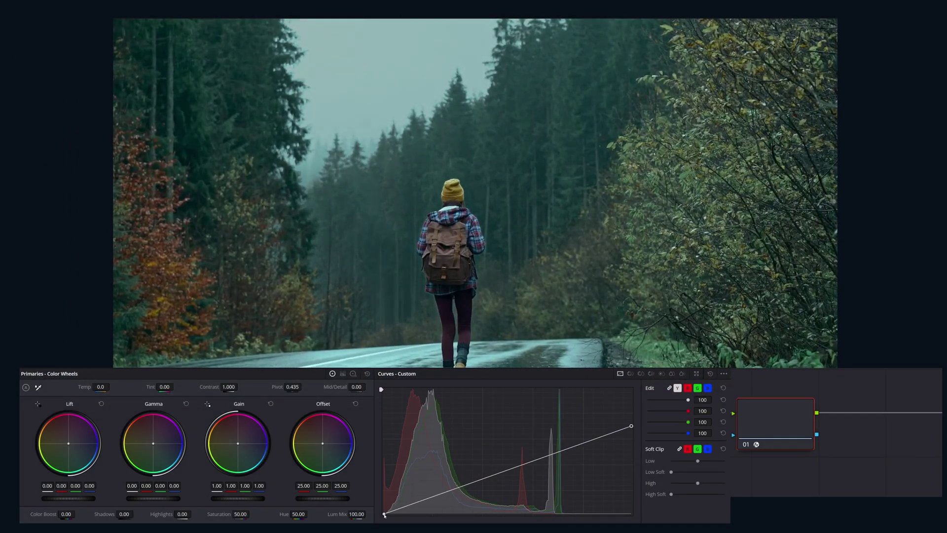
drag(384, 515, 376, 478)
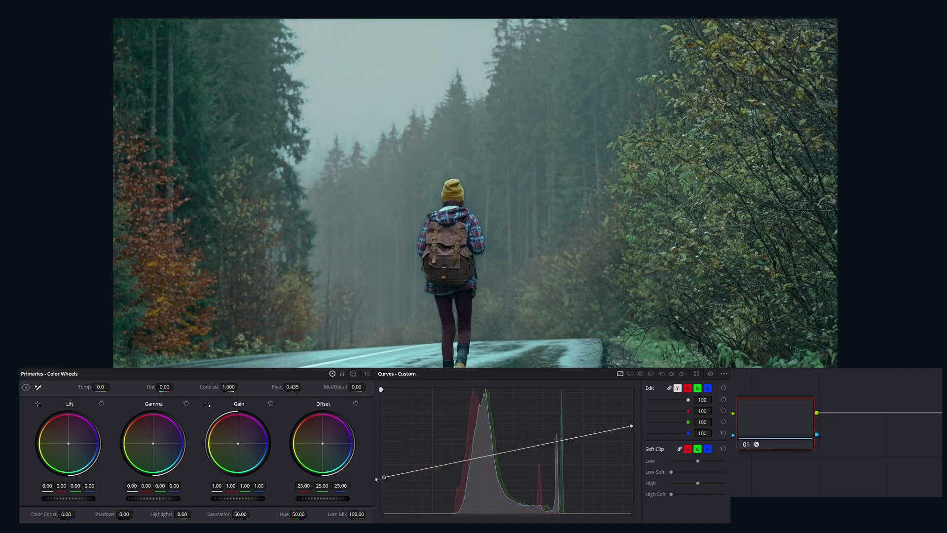
click(782, 449)
click(782, 450)
click(780, 450)
Step: Enable OFX Alpha output on node 01 and feed it into a new serial node 02
right_click(785, 432)
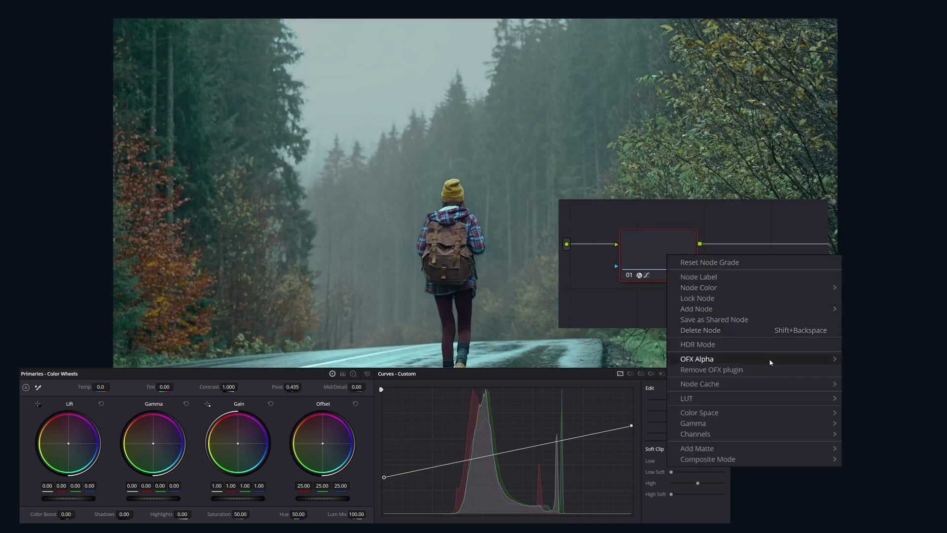
mouse_move(770, 362)
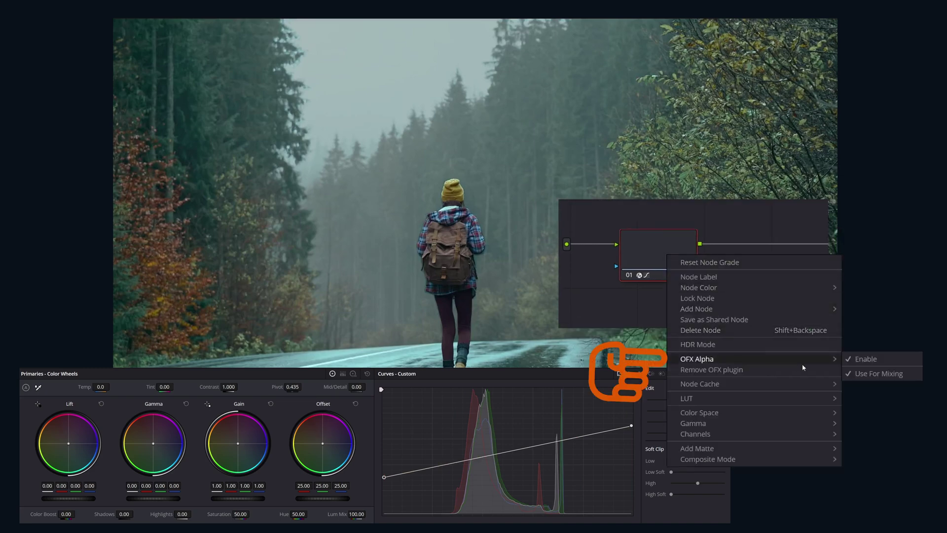
click(863, 359)
key(alt+s)
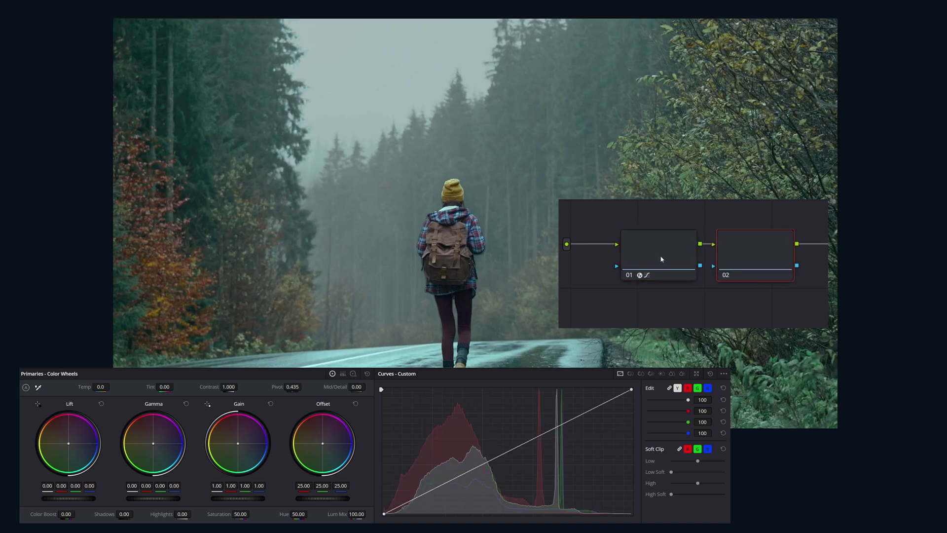
drag(701, 267, 775, 262)
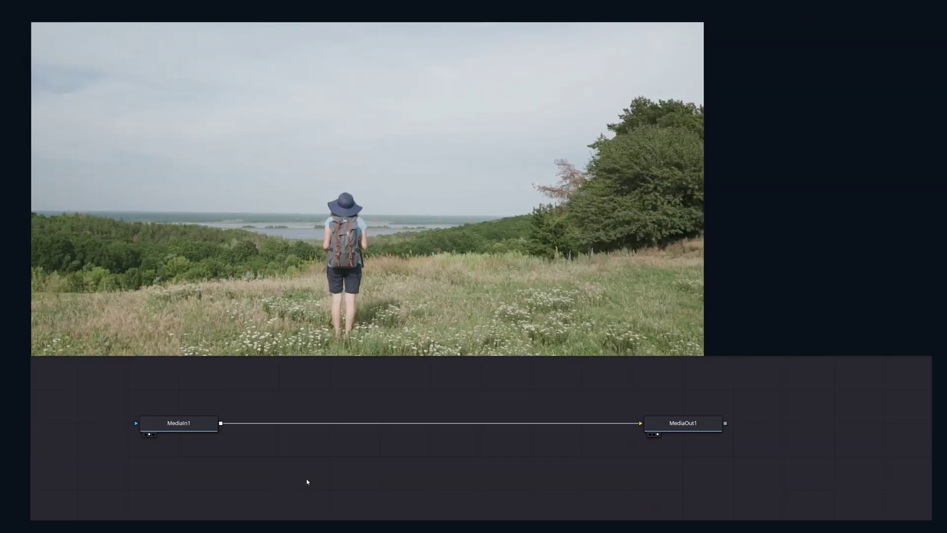
Step: Add a Depth Map node to the Fusion comp, fed by MediaIn1
key(shift+space)
text(dep)
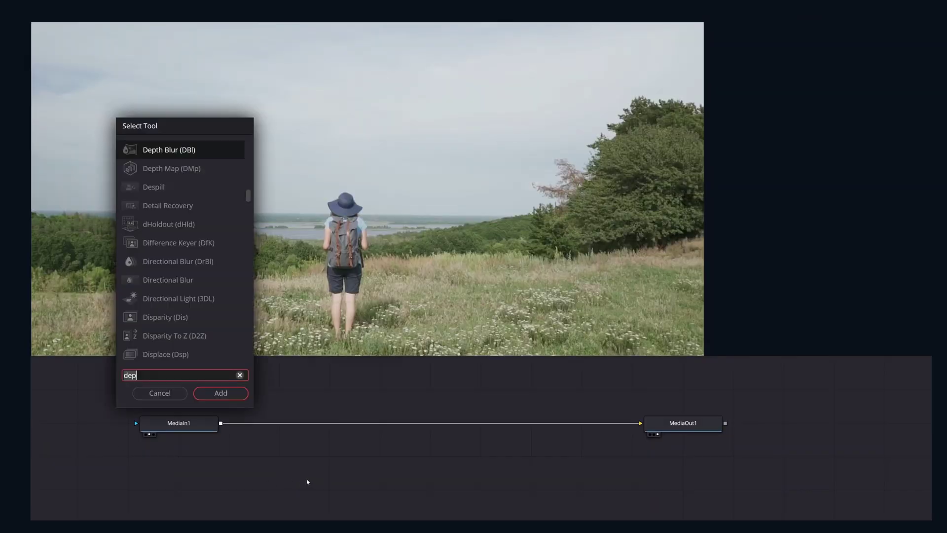
key(Down)
key(Return)
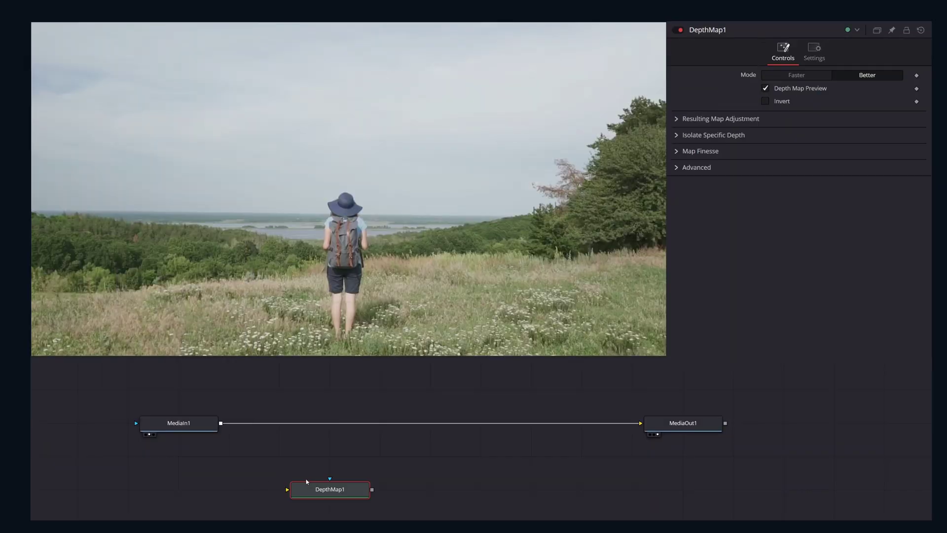
right_click(287, 489)
drag(220, 423, 287, 489)
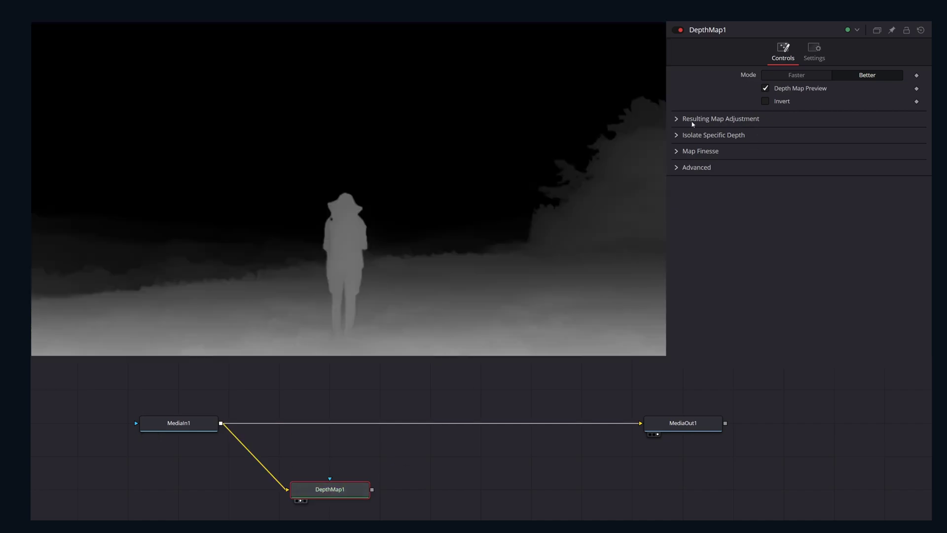
Step: Enable Adjust Map Levels and lower the Near Limit to brighten the map
click(686, 119)
click(765, 133)
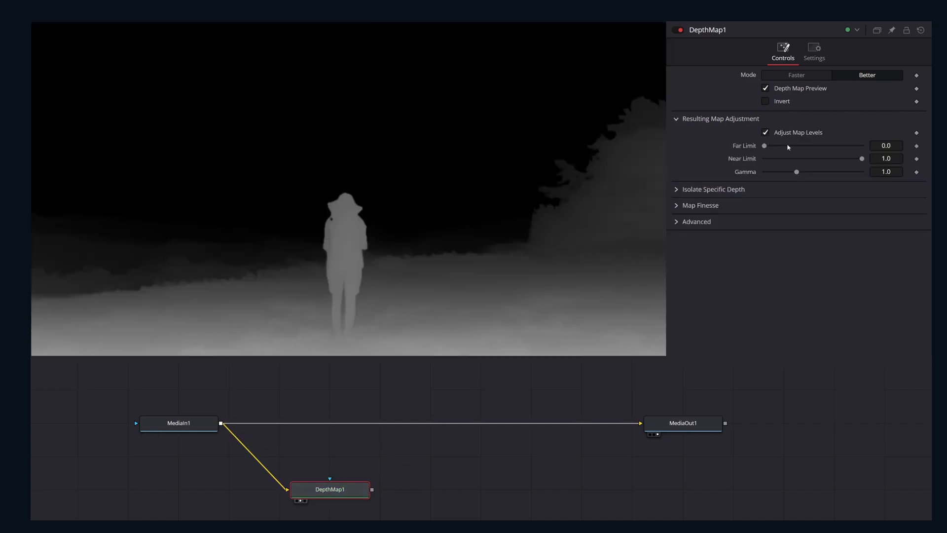
mouse_move(766, 146)
mouse_down()
mouse_move(788, 147)
mouse_move(762, 148)
mouse_up()
drag(869, 164, 821, 176)
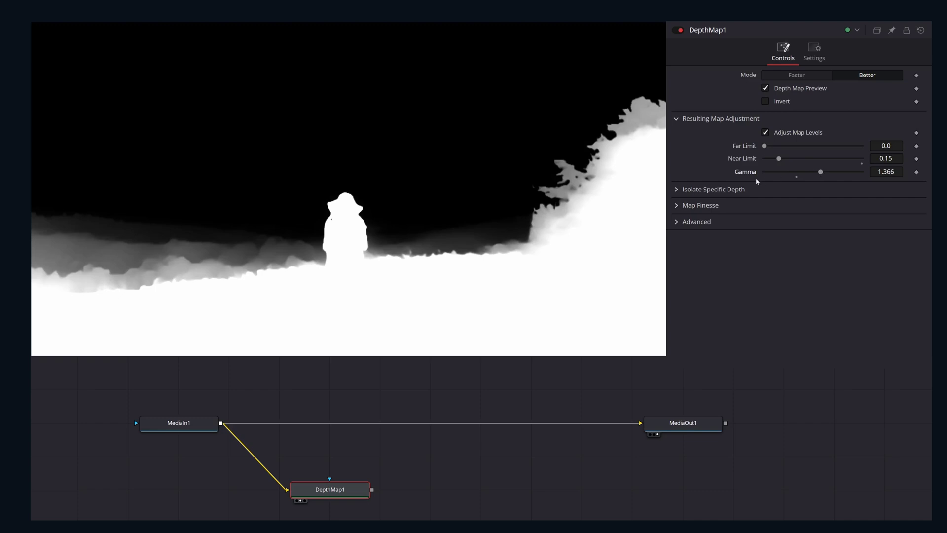
Step: Enable Isolation with Target Depth 0.845, turn off the preview, and invert the matte
click(674, 189)
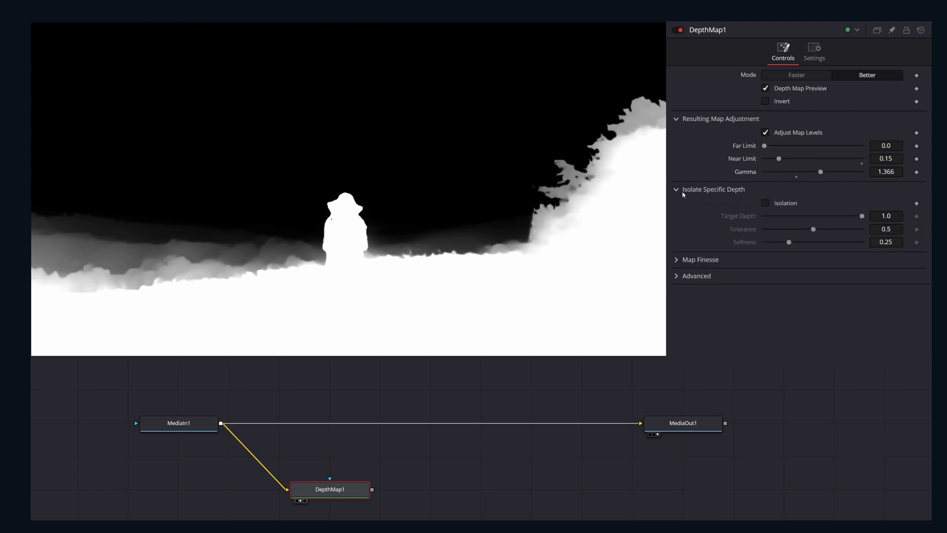
click(772, 205)
drag(861, 217, 837, 230)
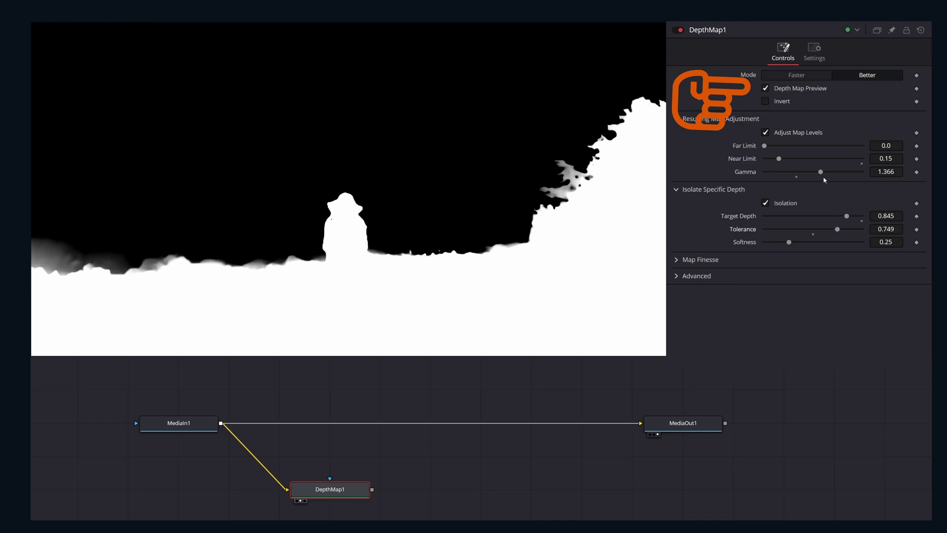
click(779, 90)
click(780, 101)
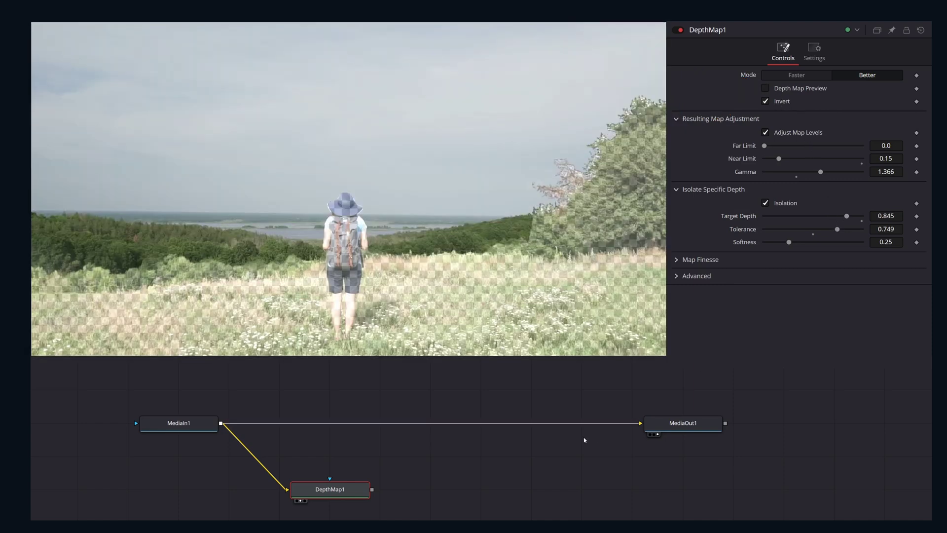
Step: Add a Text node masked by DepthMap1 reading 'JAYARETV'
drag(370, 362, 380, 389)
drag(372, 489, 380, 392)
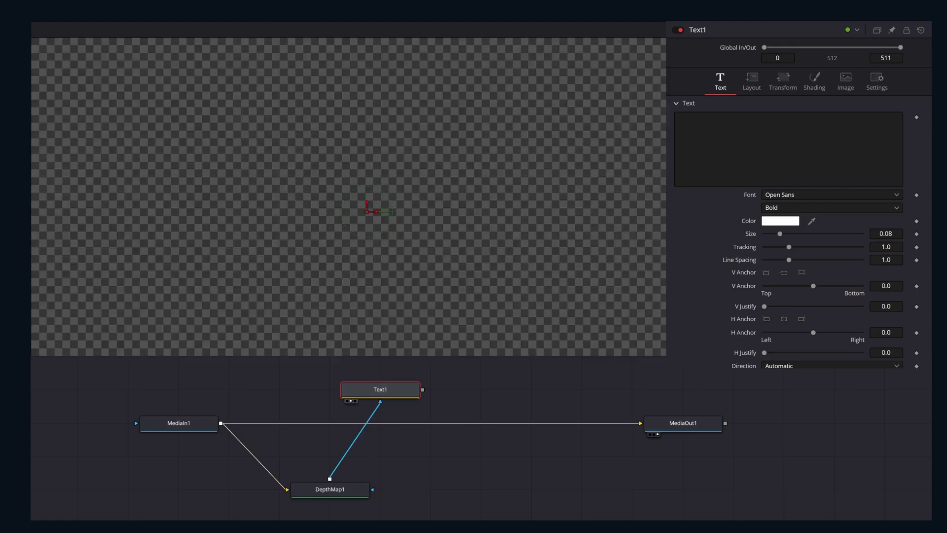
click(758, 147)
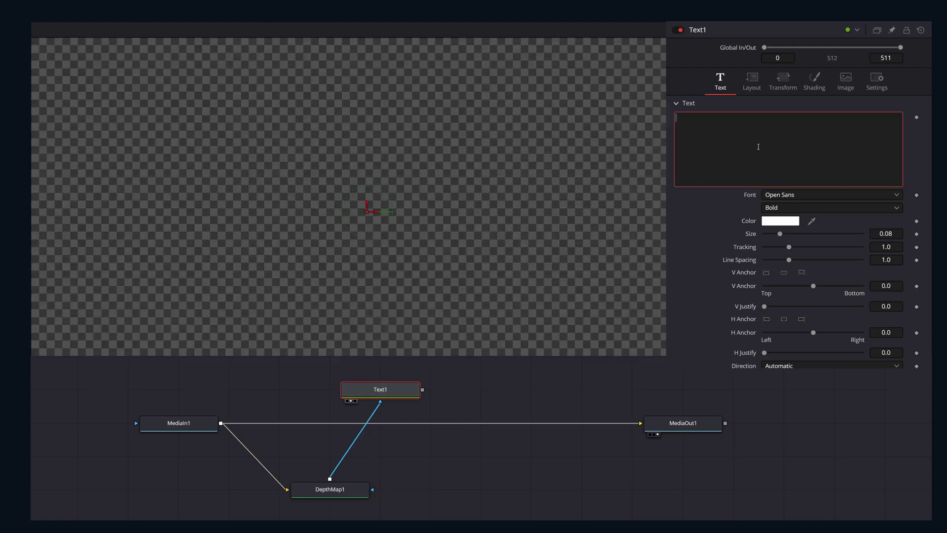
text(JAYARETV)
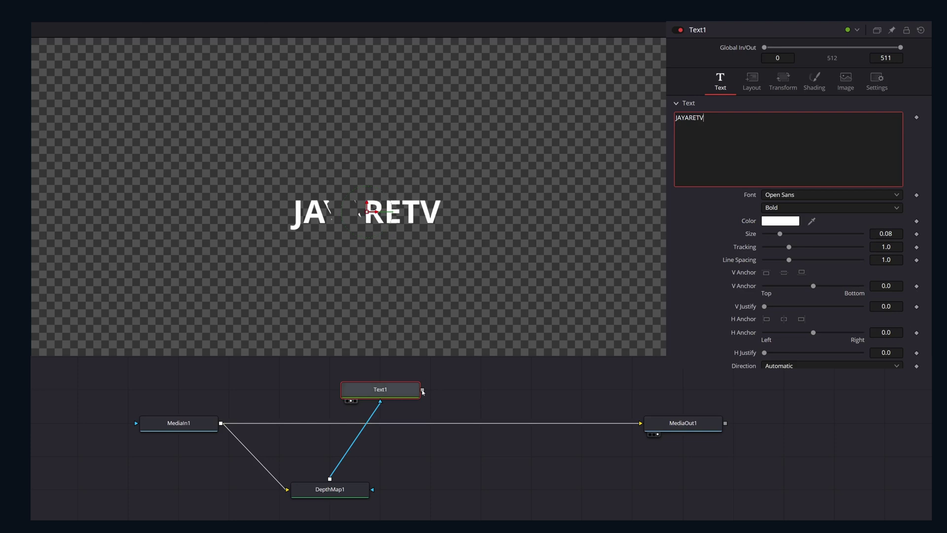
Step: Merge the text over MediaIn1 into MediaOut1 and view the composite
drag(423, 392, 221, 423)
drag(380, 423, 481, 422)
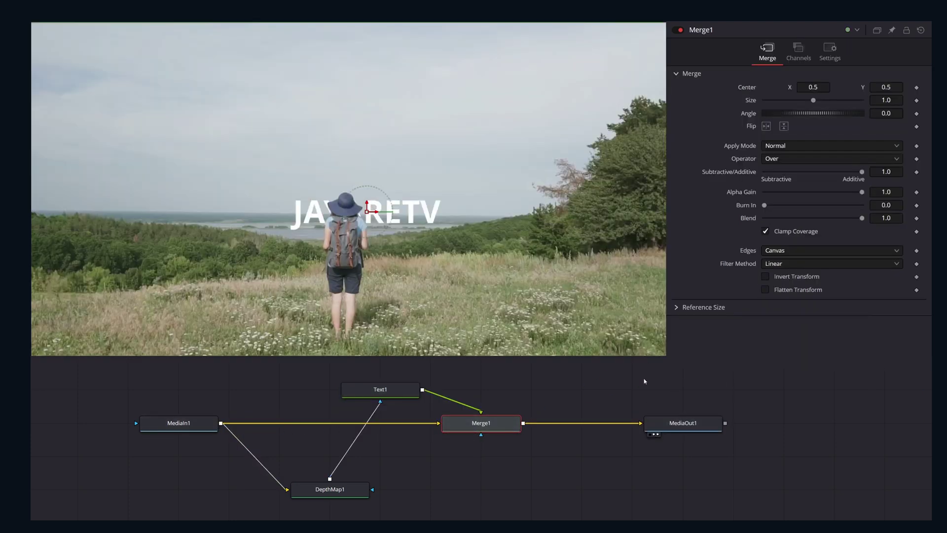
click(483, 402)
Step: Move the JAYARETV title above the hiker and enlarge it to size 0.2166
click(380, 389)
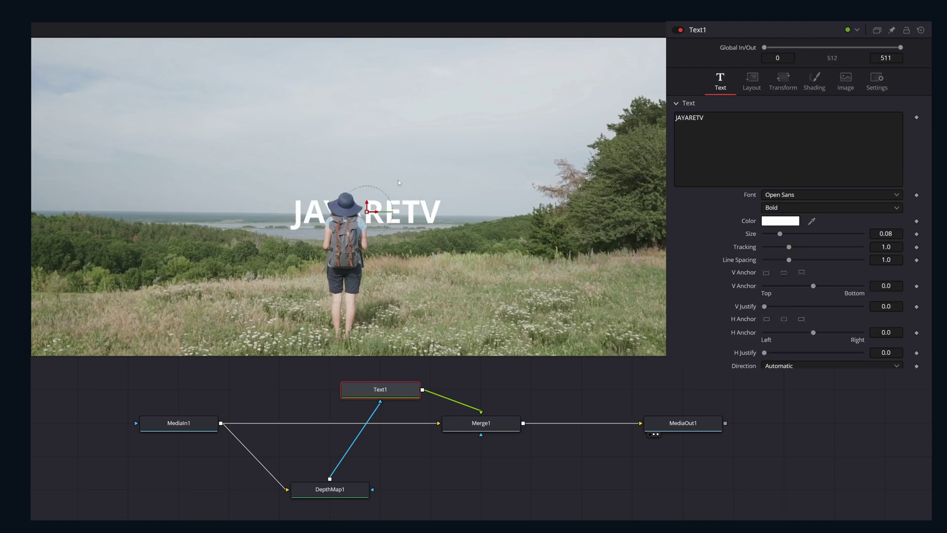
drag(349, 212, 291, 163)
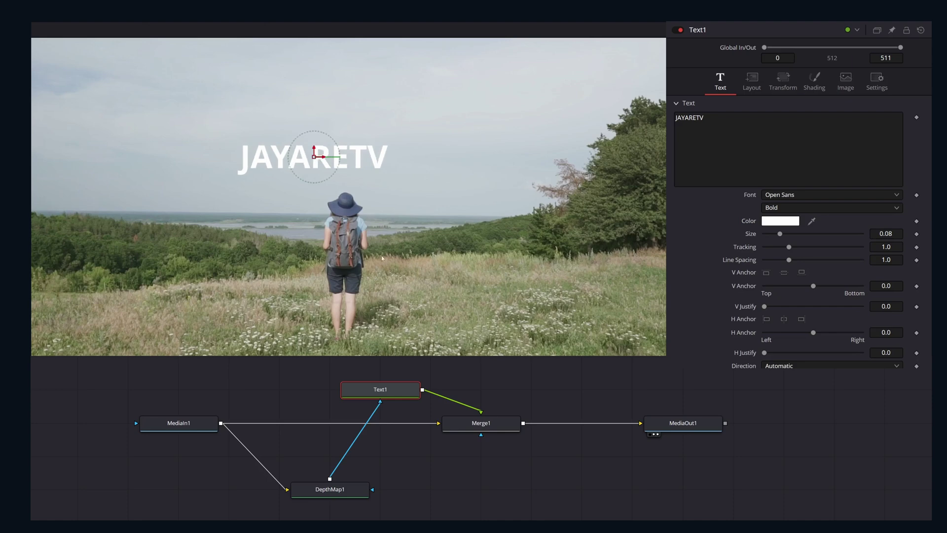
drag(780, 233, 806, 234)
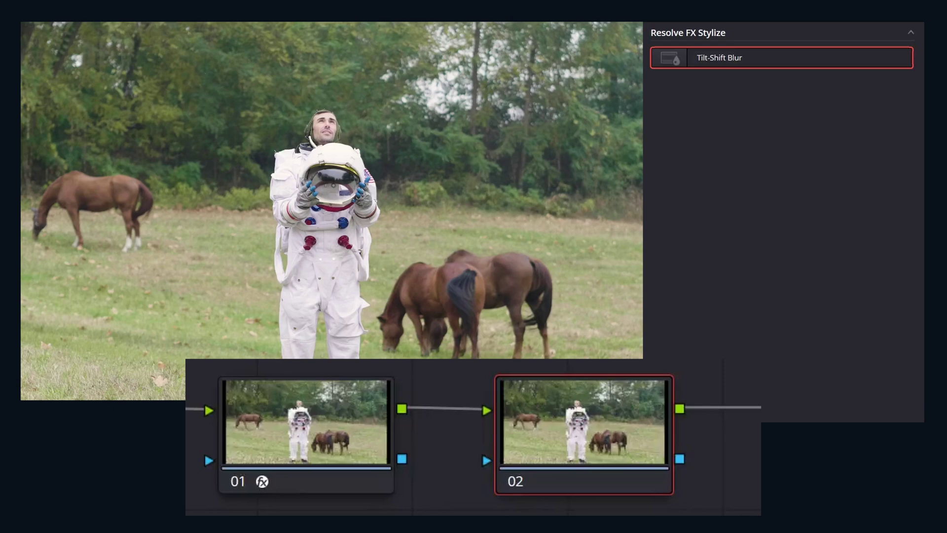
Step: Apply Tilt-Shift Blur to node 02, wire in node 01's alpha, and set Map Source to From Alpha In
drag(719, 58, 633, 444)
drag(402, 458, 557, 417)
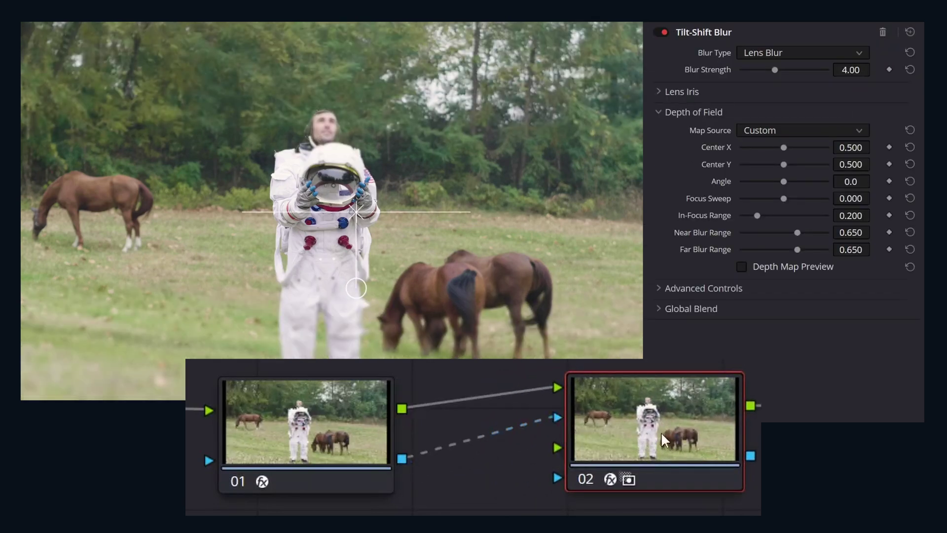
drag(663, 438, 647, 448)
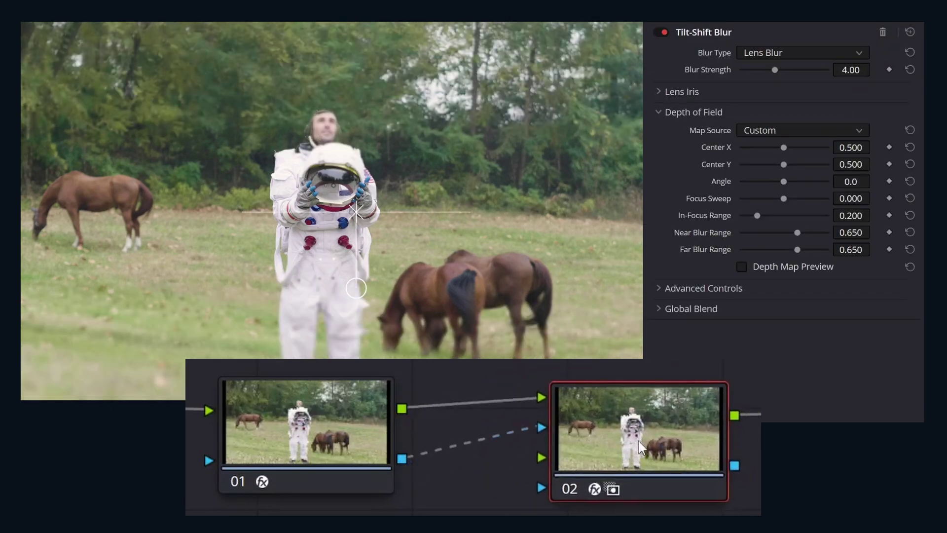
click(767, 132)
click(775, 164)
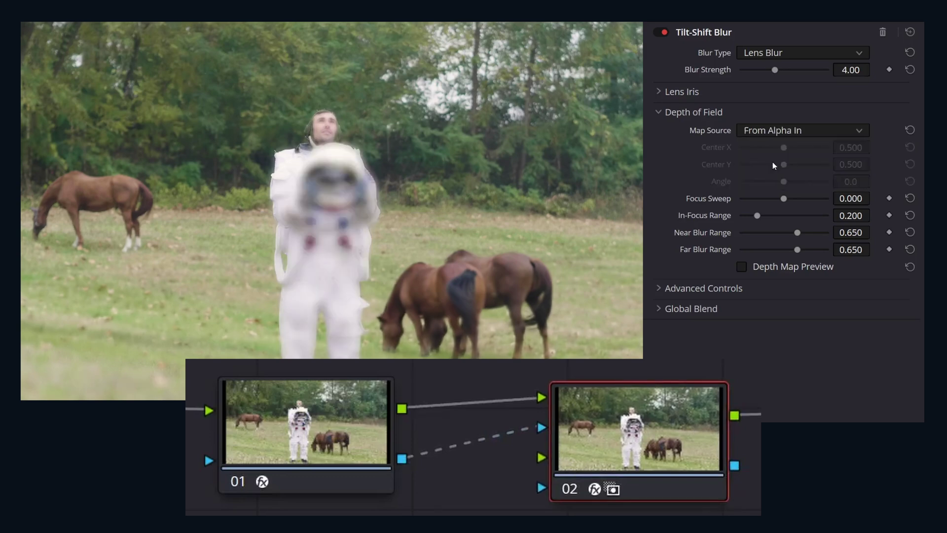